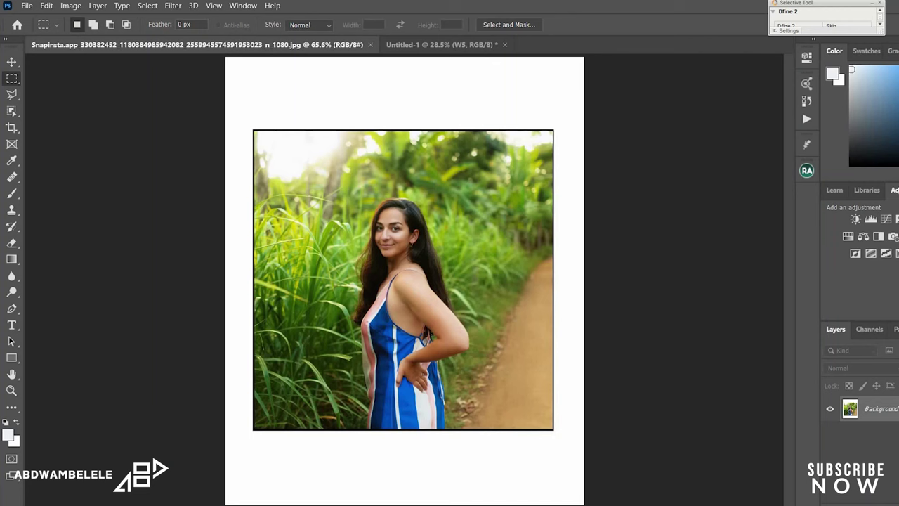
Step: Create a new blank A4 print document and set the Crop tool ratio to 4:5 (8:10)
{"action": "left_click", "coordinate": [27, 6]}
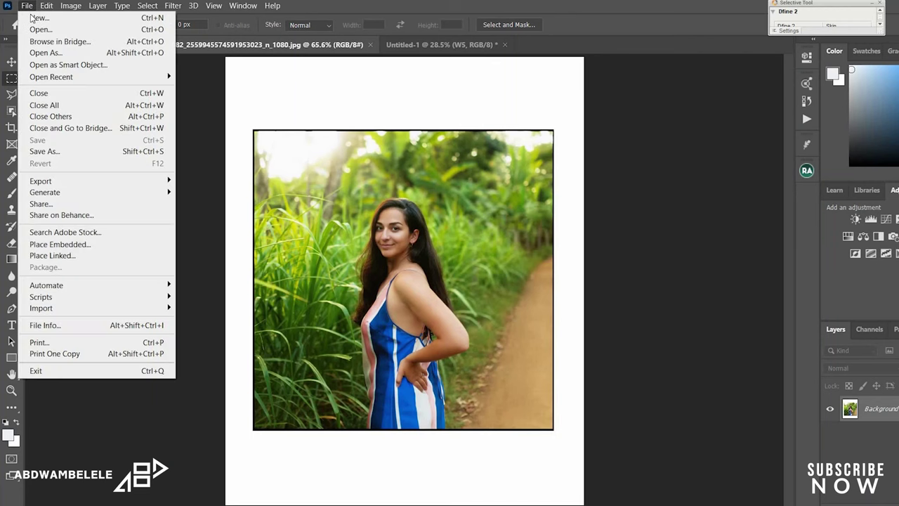
{"action": "left_click", "coordinate": [39, 17]}
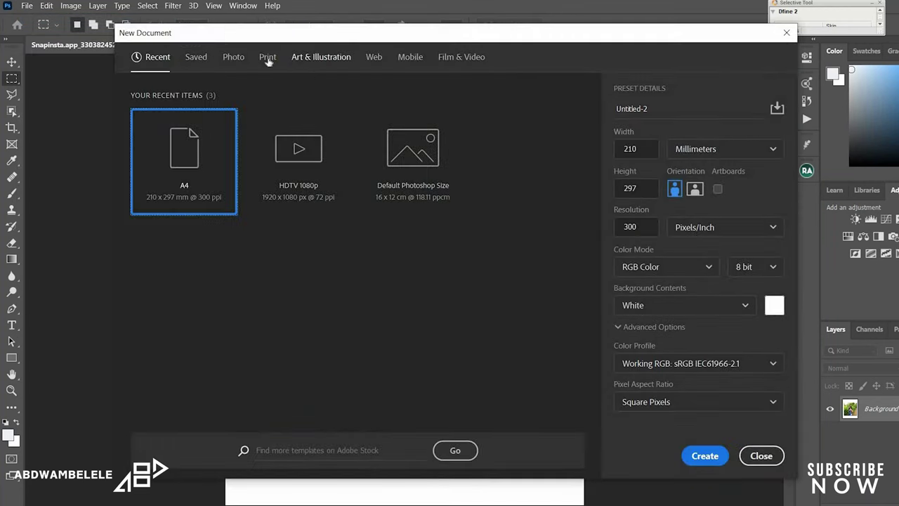
{"action": "left_click", "coordinate": [268, 57]}
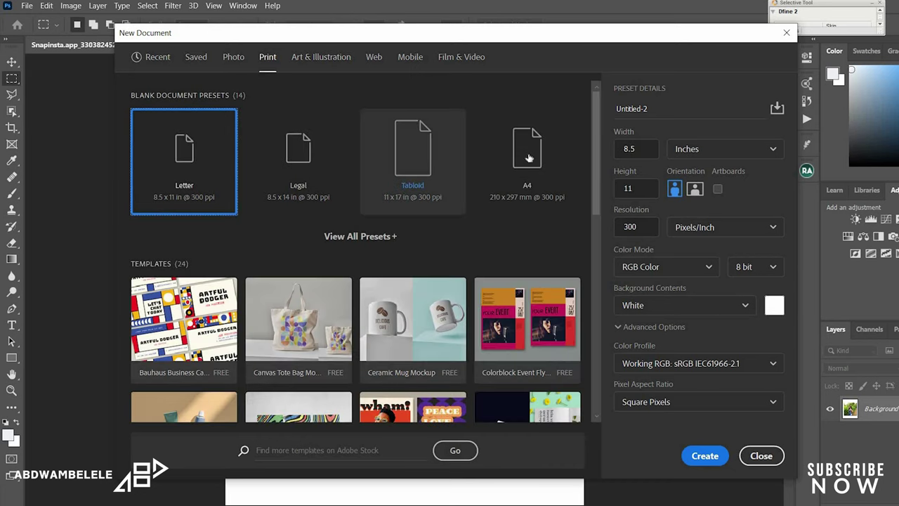
{"action": "left_click", "coordinate": [528, 153]}
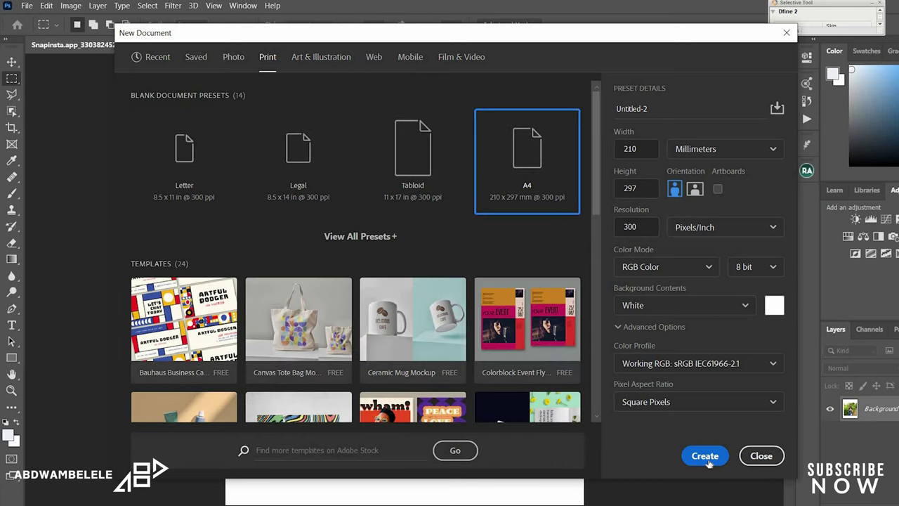
{"action": "left_click", "coordinate": [706, 456]}
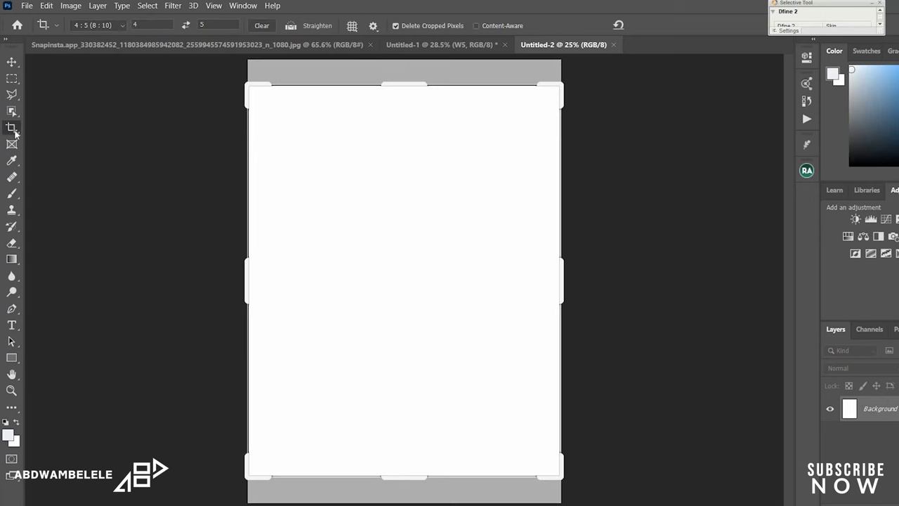
{"action": "left_click", "coordinate": [105, 25]}
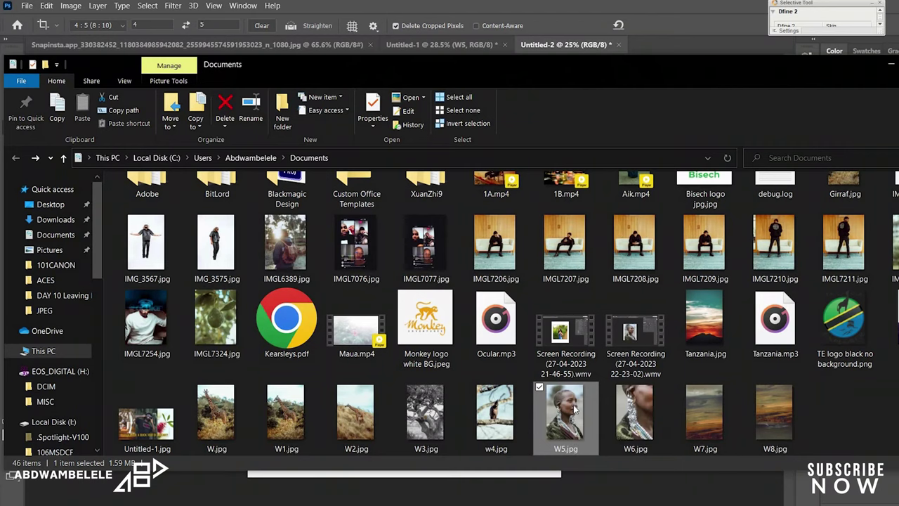
Step: Drag W5.jpg from the Documents folder onto the Untitled-2 canvas
{"action": "left_click_drag", "start_coordinate": [570, 422], "coordinate": [568, 430]}
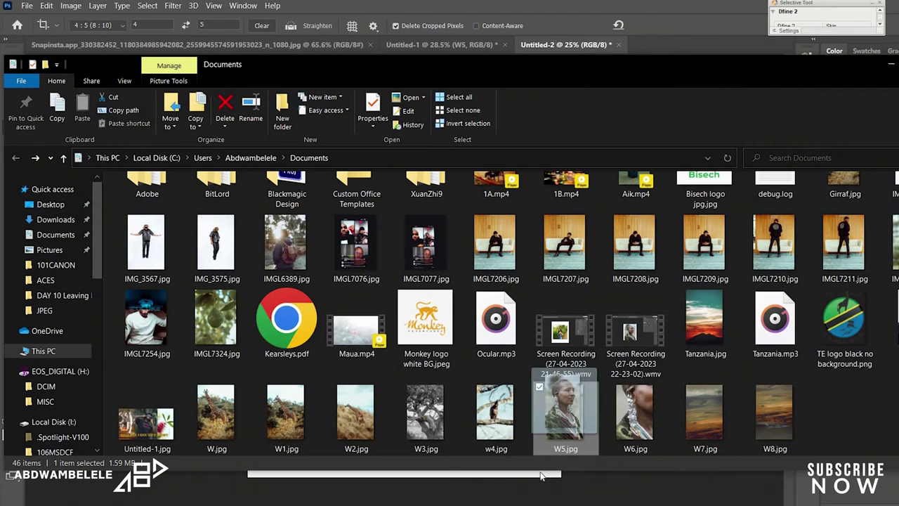
{"action": "left_click_drag", "start_coordinate": [487, 500], "coordinate": [383, 298]}
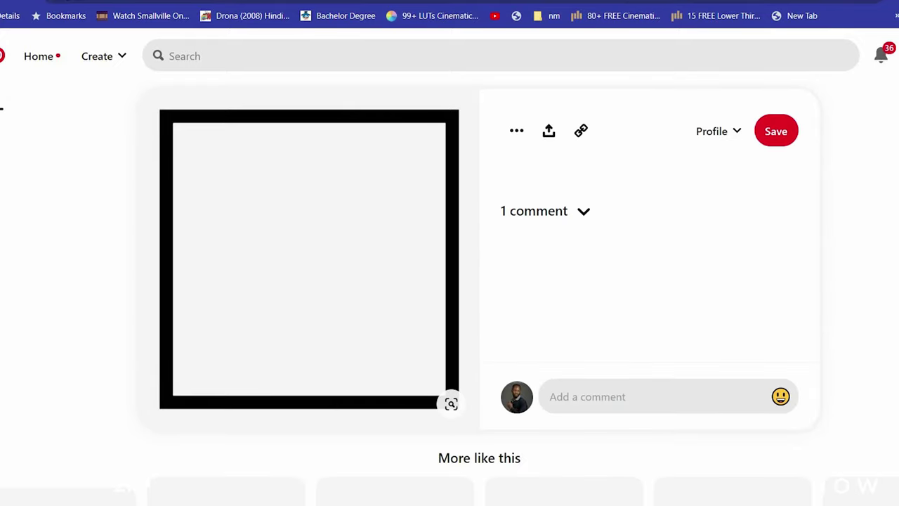
Step: Scroll down through the More like this results under the black square frame pin
{"action": "scroll", "coordinate": [450, 281], "scroll_direction": "down", "scroll_amount": 7}
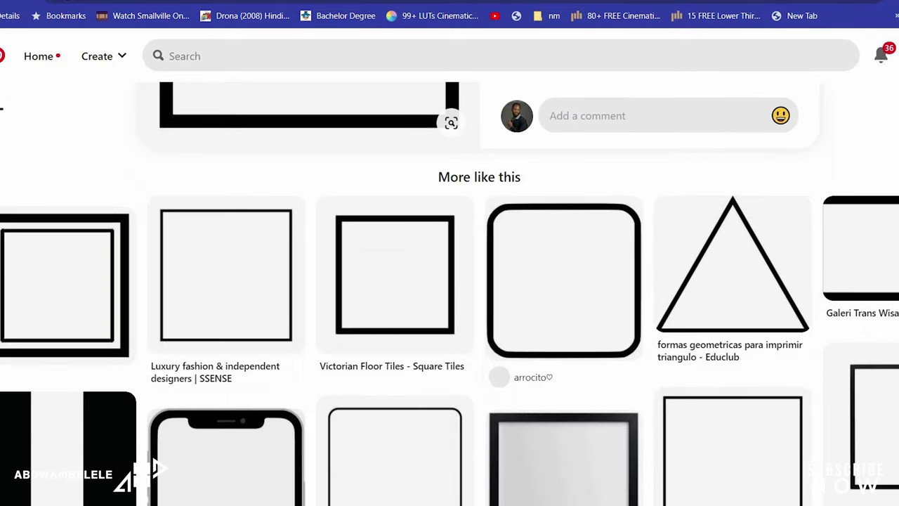
{"action": "scroll", "coordinate": [563, 404], "scroll_direction": "down", "scroll_amount": 4}
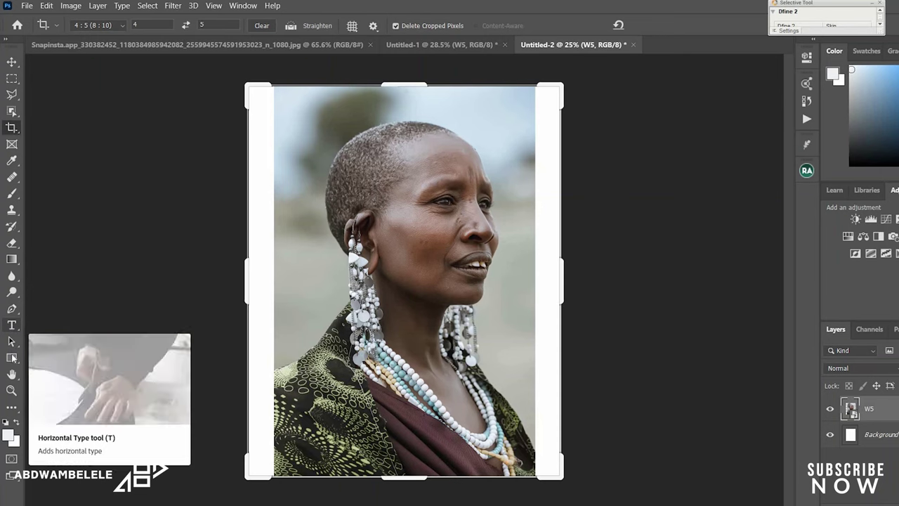
Step: Draw a rectangle over the portrait with no fill and a black 15.6 px stroke
{"action": "left_click", "coordinate": [12, 358]}
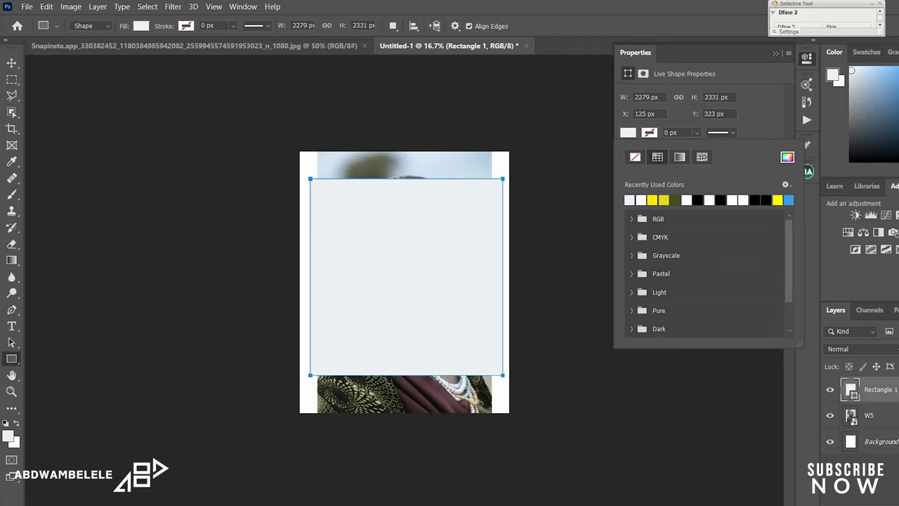
{"action": "left_click", "coordinate": [636, 157]}
{"action": "left_click", "coordinate": [652, 136]}
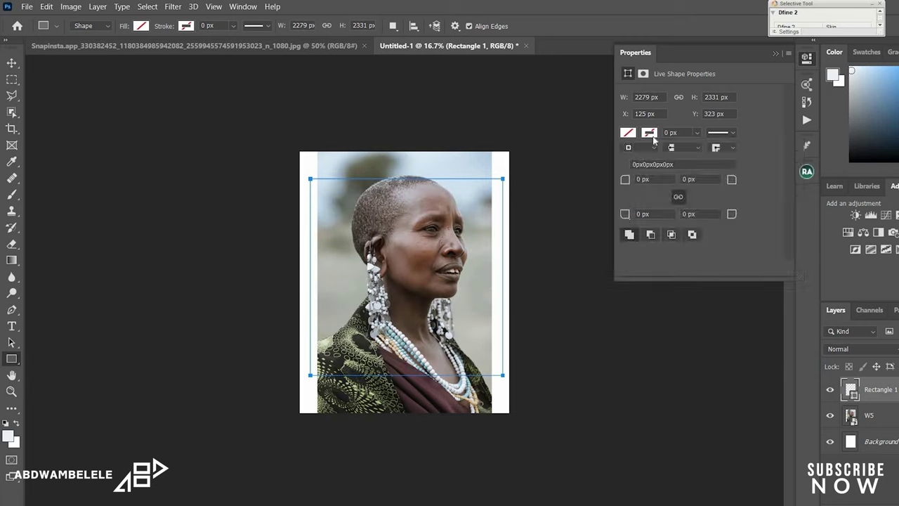
{"action": "left_click", "coordinate": [653, 135]}
{"action": "left_click", "coordinate": [653, 136]}
{"action": "left_click", "coordinate": [653, 136]}
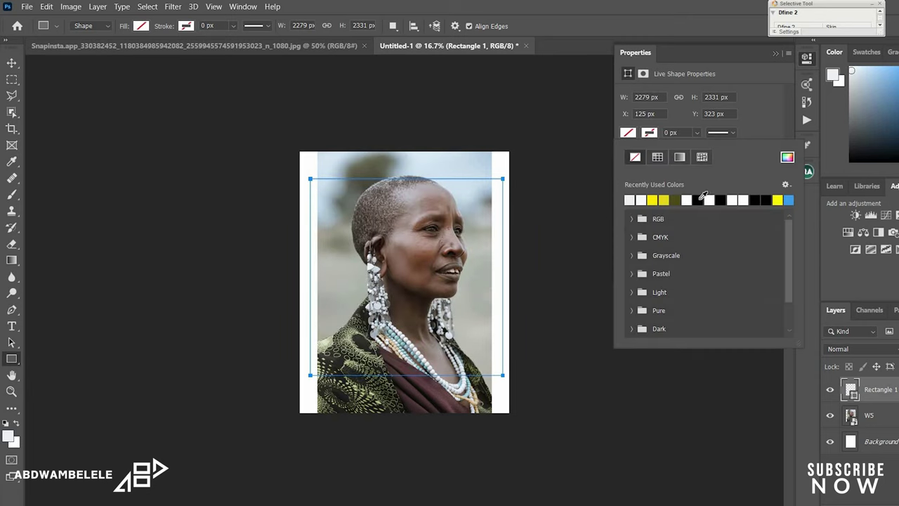
{"action": "left_click", "coordinate": [700, 200]}
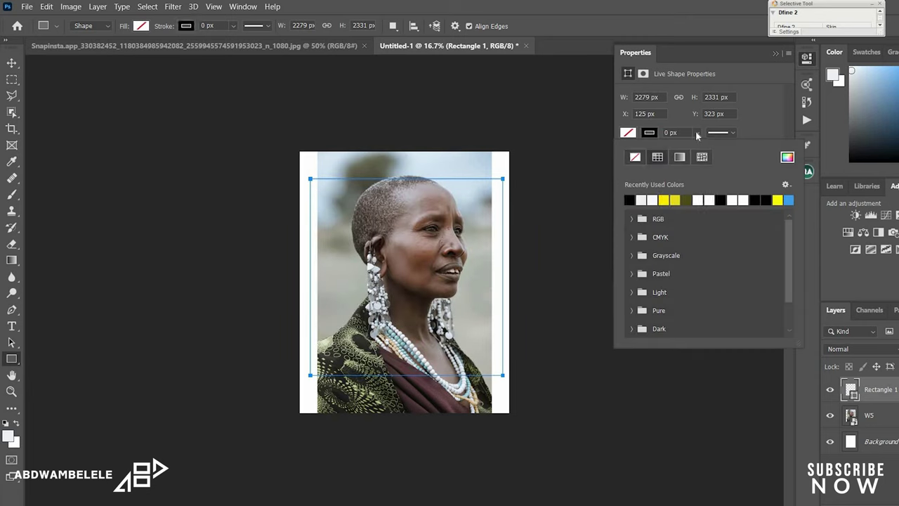
{"action": "left_click", "coordinate": [697, 134]}
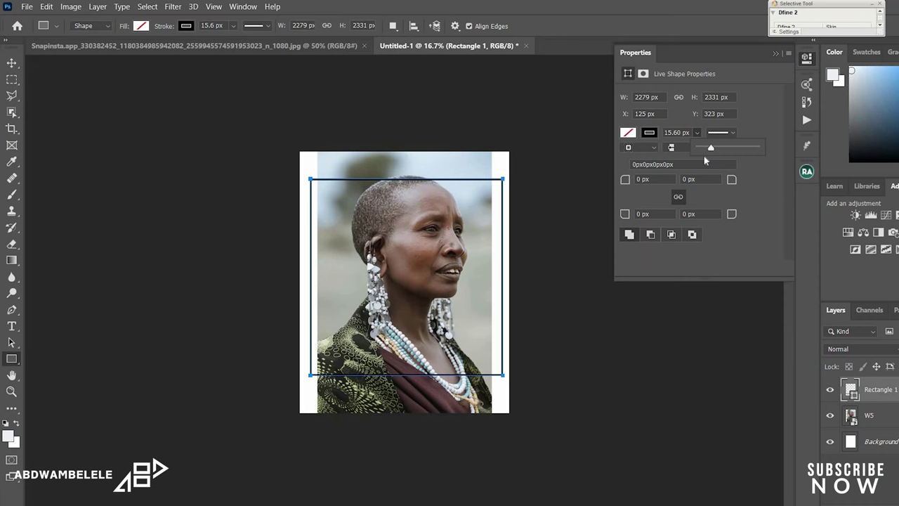
{"action": "left_click", "coordinate": [871, 416]}
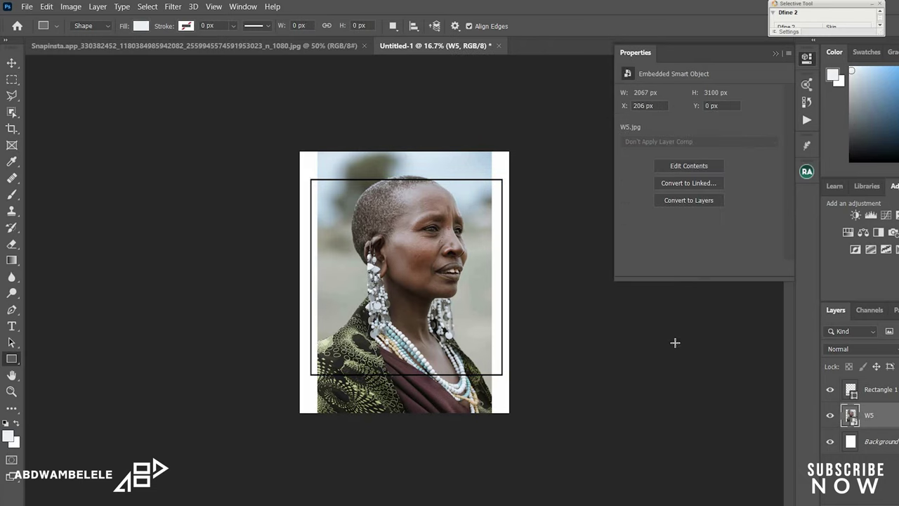
Step: Scale the W5 portrait down and centre it on the page
{"action": "left_click", "coordinate": [11, 63]}
{"action": "key", "text": "ctrl+t"}
{"action": "left_click_drag", "start_coordinate": [492, 152], "coordinate": [458, 202]}
{"action": "left_click_drag", "start_coordinate": [426, 281], "coordinate": [419, 280]}
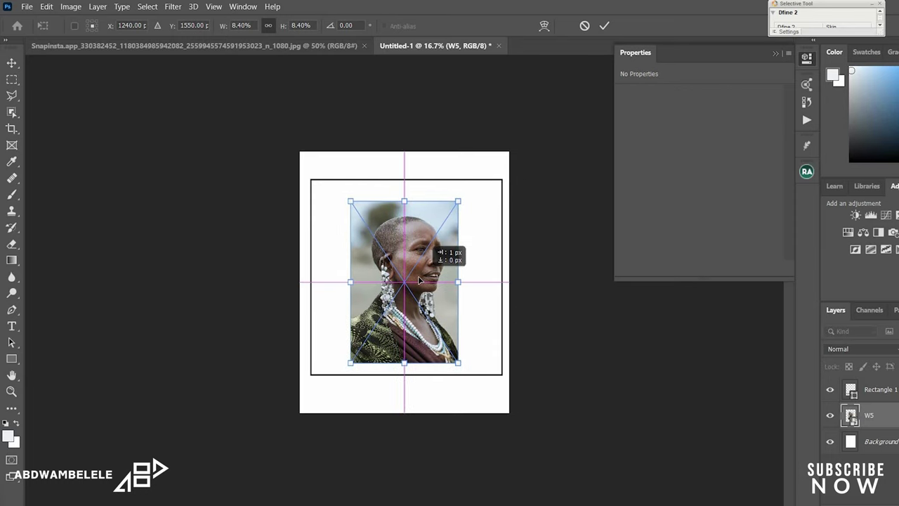
{"action": "left_click_drag", "start_coordinate": [420, 285], "coordinate": [420, 285]}
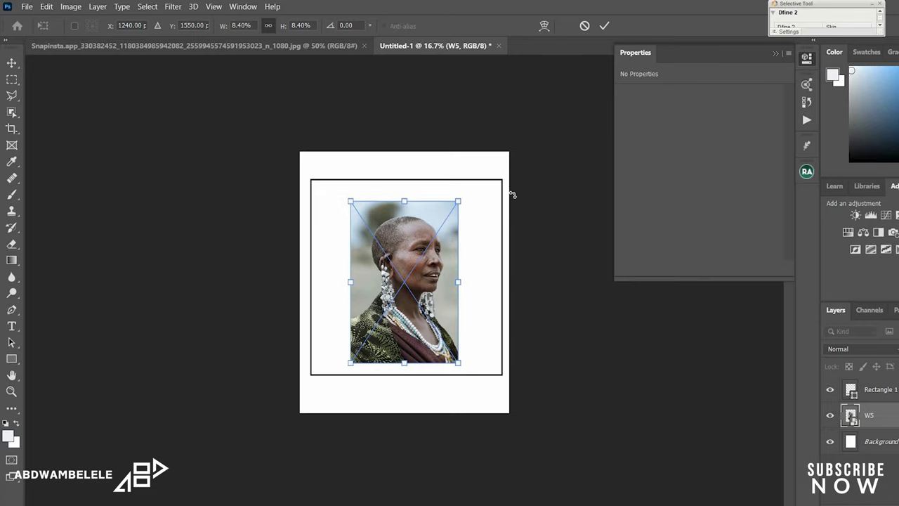
{"action": "left_click", "coordinate": [708, 328]}
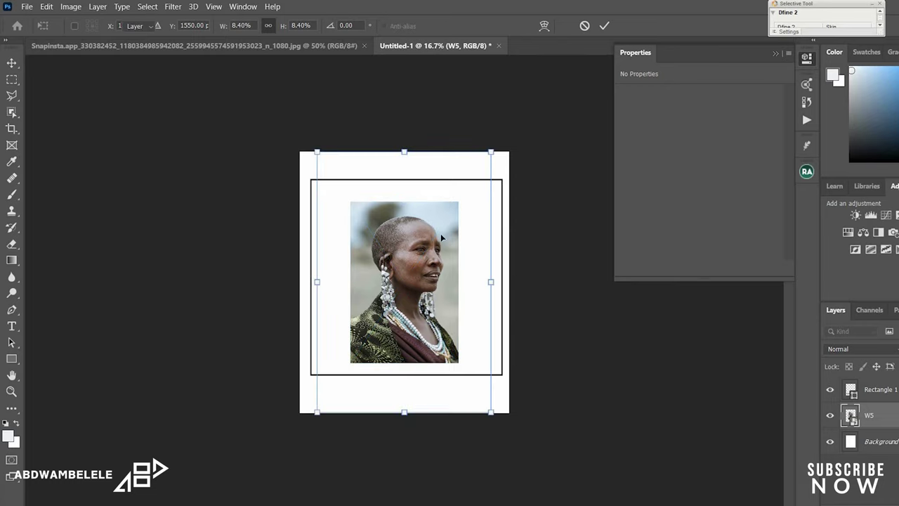
Step: Resize the black border rectangle so its edges fit tightly around the photo
{"action": "left_click", "coordinate": [411, 191]}
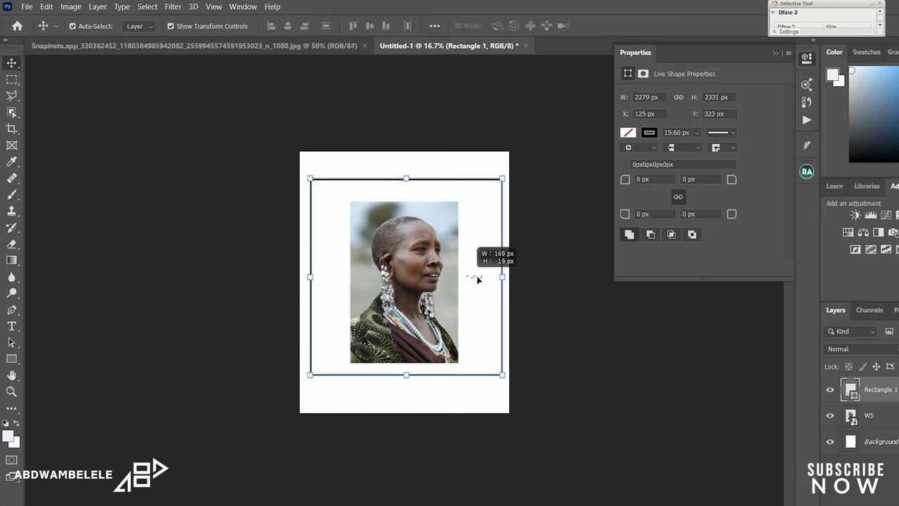
{"action": "left_click_drag", "start_coordinate": [502, 277], "coordinate": [496, 277]}
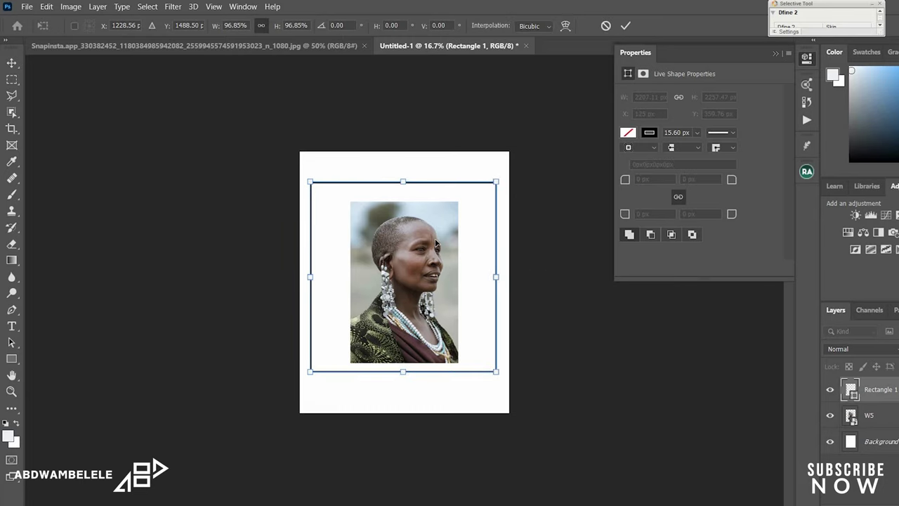
{"action": "mouse_move", "coordinate": [403, 182]}
{"action": "left_mouse_down"}
{"action": "mouse_move", "coordinate": [402, 196]}
{"action": "mouse_move", "coordinate": [402, 188]}
{"action": "left_mouse_up"}
{"action": "left_click_drag", "start_coordinate": [314, 279], "coordinate": [352, 274]}
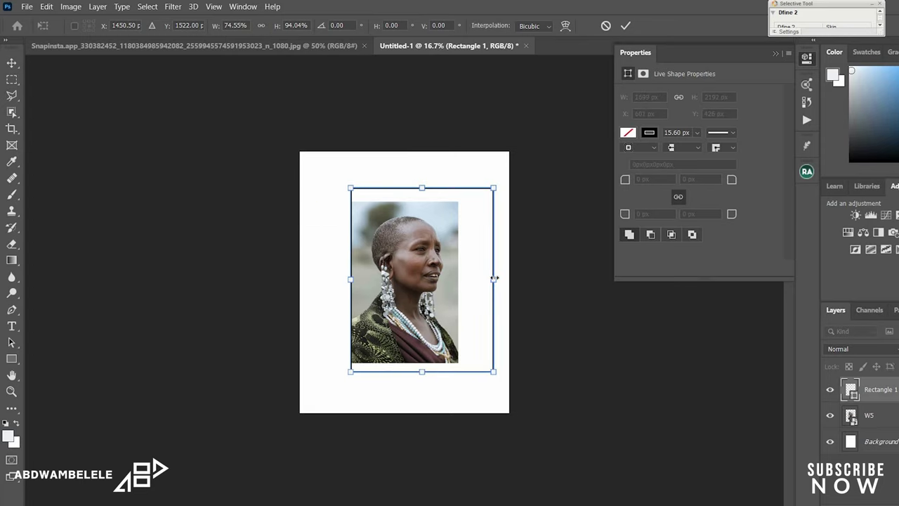
{"action": "left_click_drag", "start_coordinate": [494, 372], "coordinate": [458, 363]}
{"action": "left_click_drag", "start_coordinate": [404, 188], "coordinate": [404, 201]}
{"action": "key", "text": "Return"}
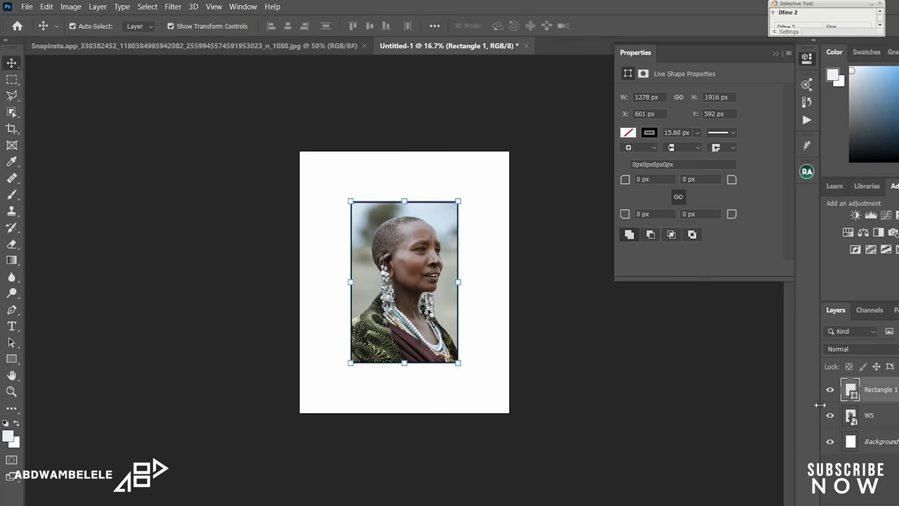
{"action": "left_click", "coordinate": [871, 441]}
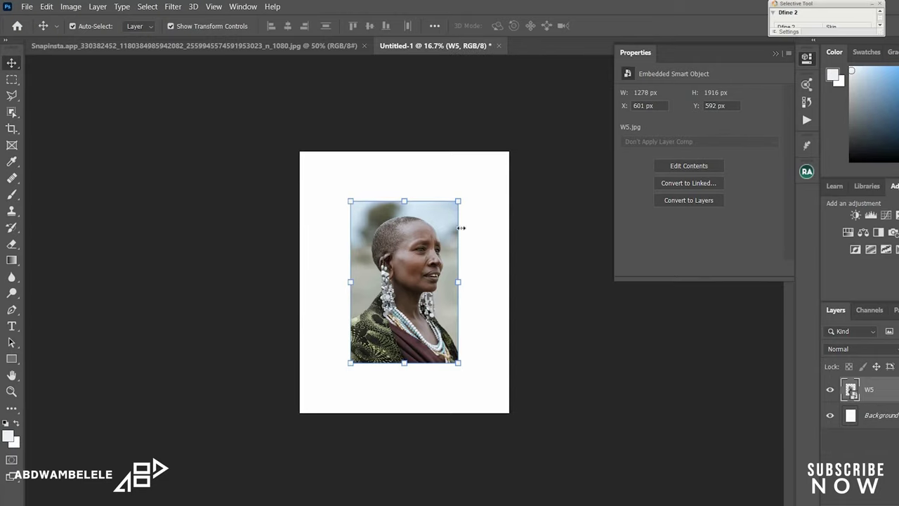
Step: Draw a new rectangle around the portrait with no fill and a 34.7 px black stroke
{"action": "left_click", "coordinate": [12, 360]}
{"action": "left_click", "coordinate": [43, 357]}
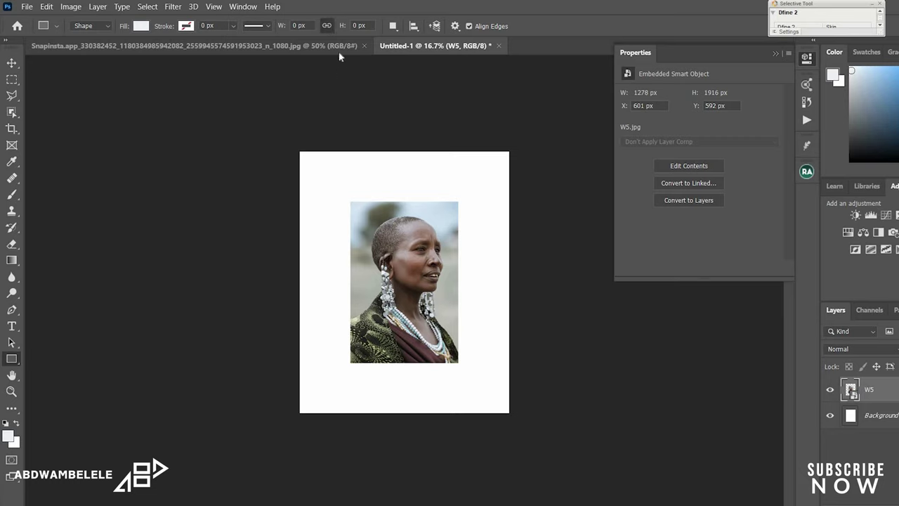
{"action": "left_click_drag", "start_coordinate": [377, 247], "coordinate": [488, 386]}
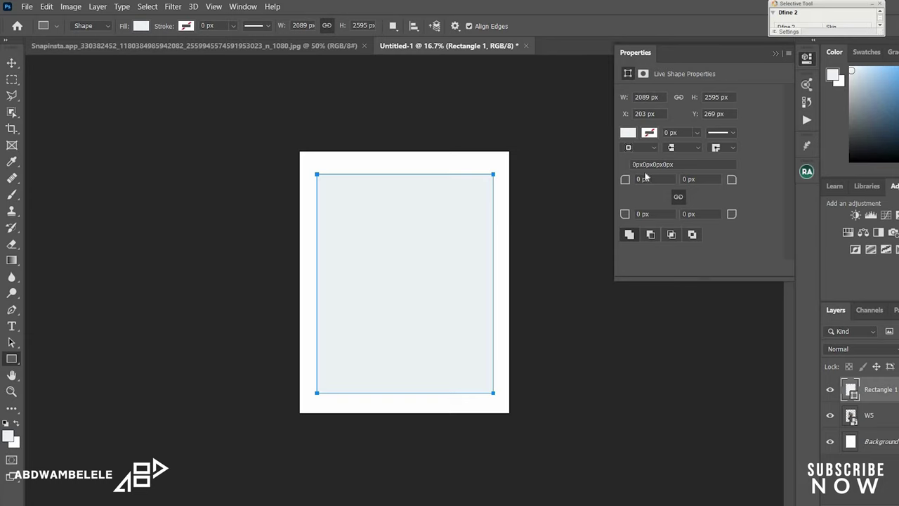
{"action": "left_click", "coordinate": [649, 132]}
{"action": "left_click", "coordinate": [635, 156]}
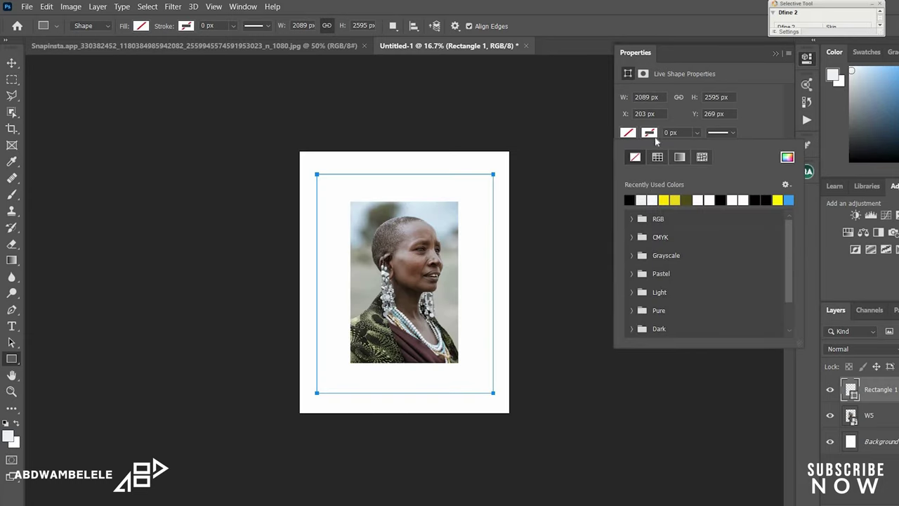
{"action": "left_click", "coordinate": [721, 200]}
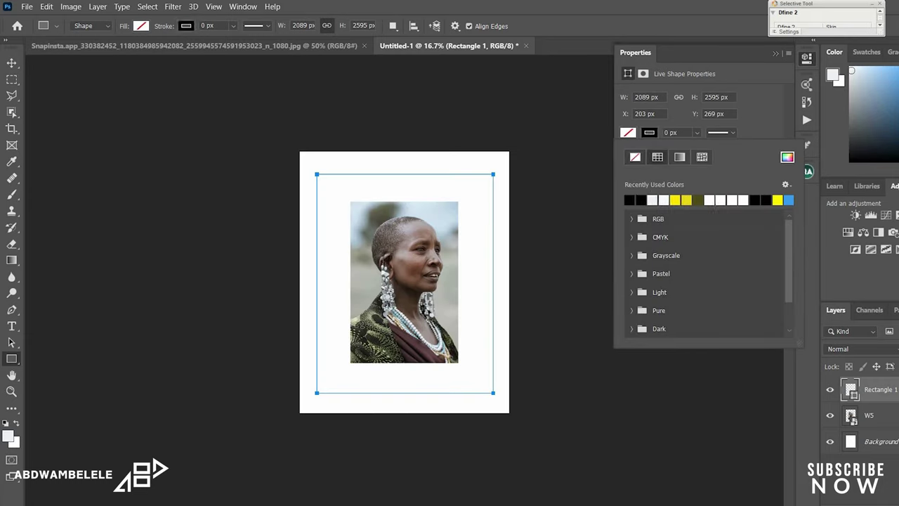
{"action": "left_click", "coordinate": [694, 141]}
{"action": "left_click_drag", "start_coordinate": [703, 148], "coordinate": [719, 149]}
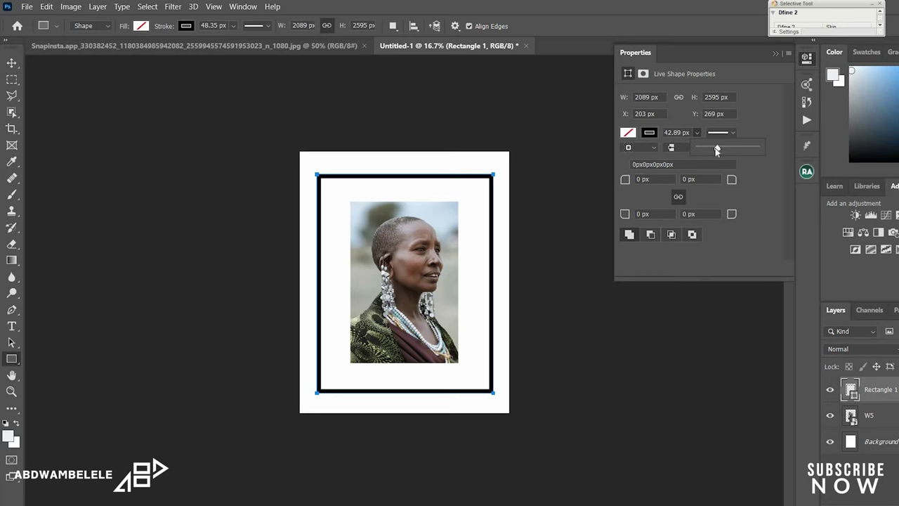
Step: Shorten the black frame from the top and move it down around the portrait
{"action": "left_click", "coordinate": [12, 62]}
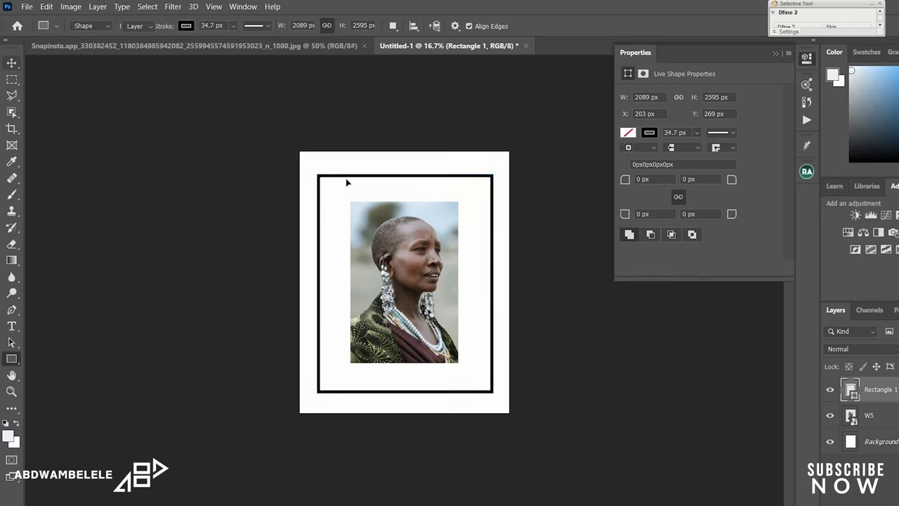
{"action": "left_click_drag", "start_coordinate": [407, 177], "coordinate": [426, 243]}
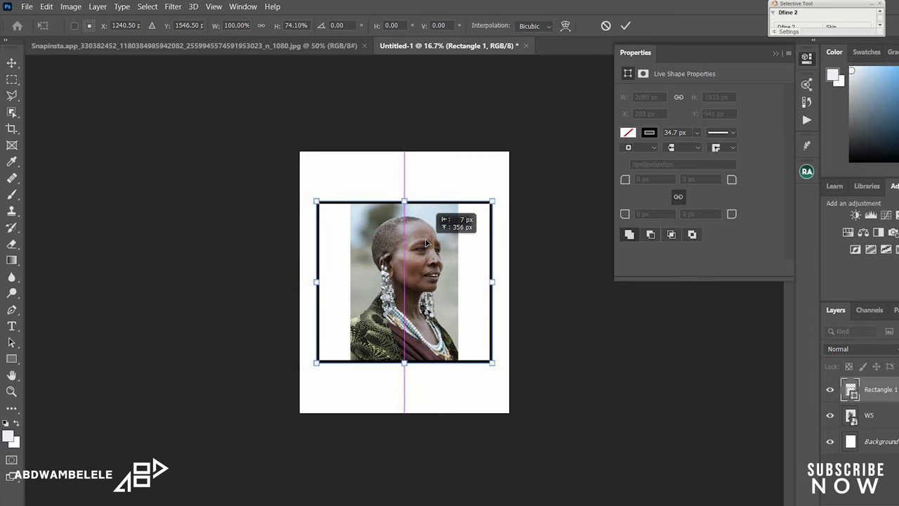
{"action": "left_click_drag", "start_coordinate": [430, 293], "coordinate": [430, 293]}
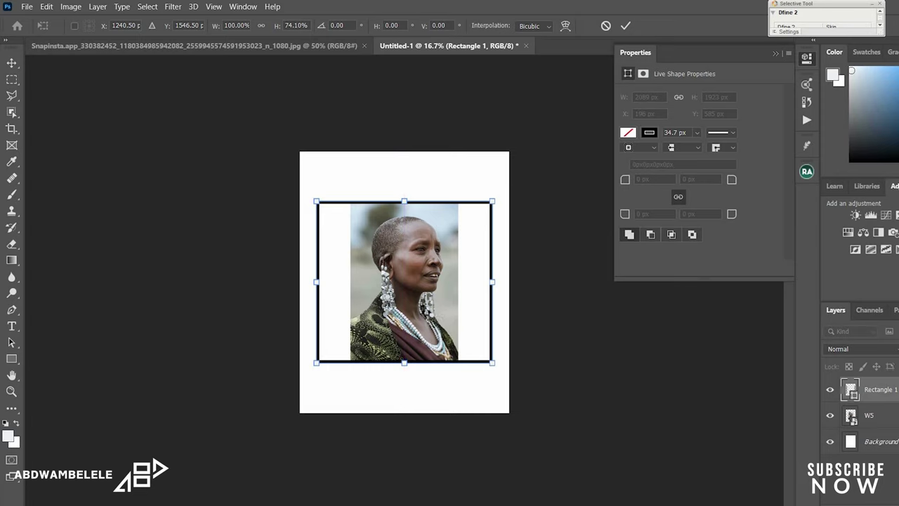
{"action": "key", "text": "Return"}
{"action": "left_click", "coordinate": [870, 415]}
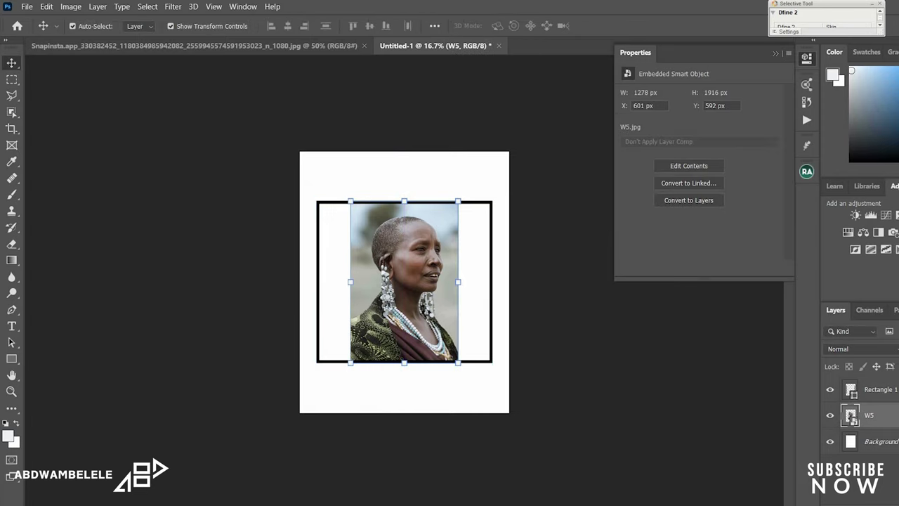
Step: Scale the portrait up from its corner and shift it down slightly
{"action": "key", "text": "ctrl+t"}
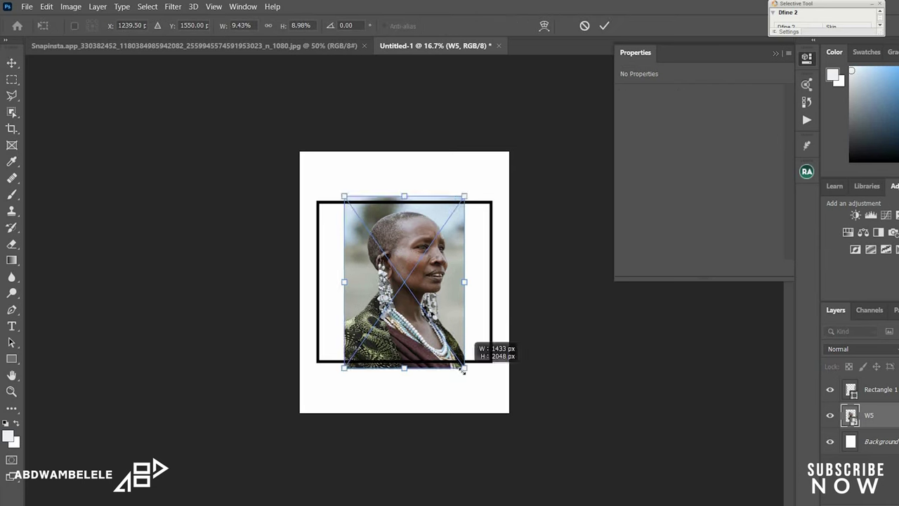
{"action": "left_click_drag", "start_coordinate": [459, 364], "coordinate": [497, 404]}
{"action": "left_click_drag", "start_coordinate": [454, 270], "coordinate": [459, 298]}
{"action": "left_click", "coordinate": [604, 26]}
{"action": "key", "text": "m"}
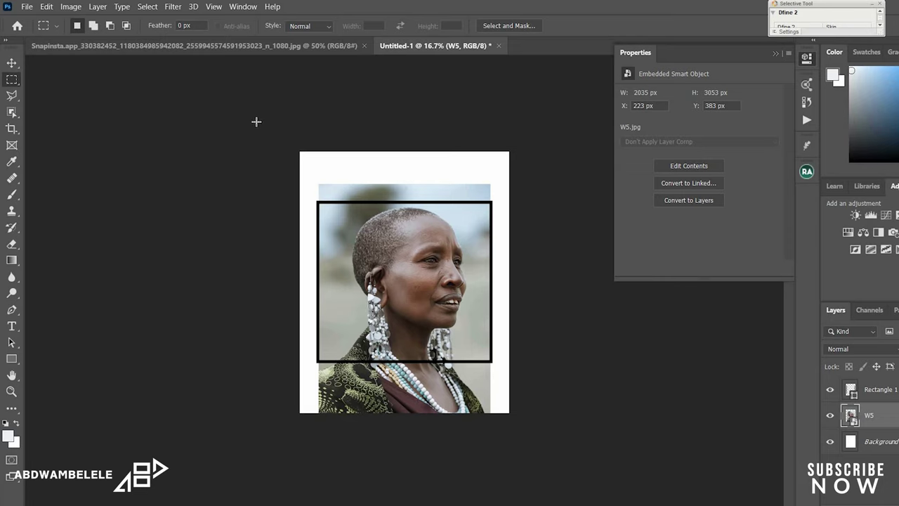
Step: Select the strip above the frame, rasterize the portrait, and erase it to white
{"action": "left_click_drag", "start_coordinate": [344, 147], "coordinate": [514, 203]}
{"action": "left_click", "coordinate": [13, 245]}
{"action": "left_click", "coordinate": [468, 193]}
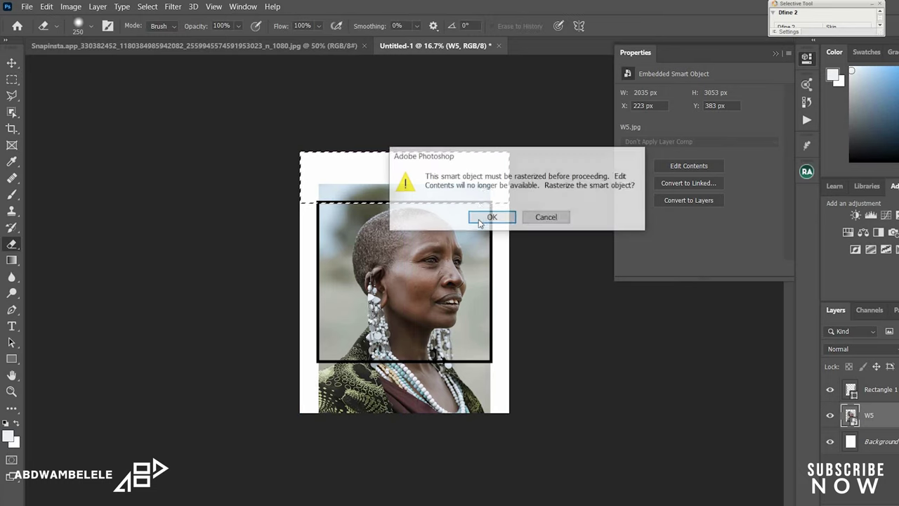
{"action": "left_click", "coordinate": [492, 219]}
{"action": "left_click_drag", "start_coordinate": [423, 187], "coordinate": [519, 196]}
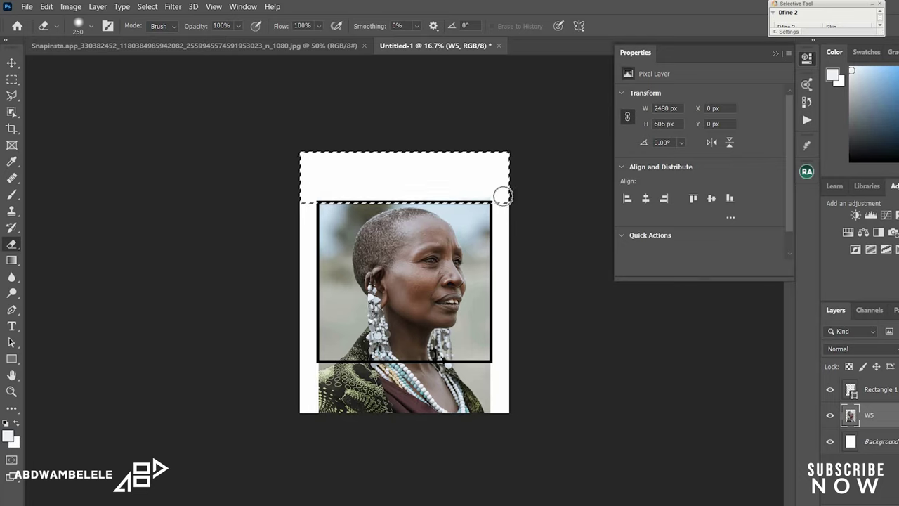
Step: Select and erase the photo strip below the frame, then deselect
{"action": "left_click", "coordinate": [12, 80]}
{"action": "left_click_drag", "start_coordinate": [480, 415], "coordinate": [271, 363]}
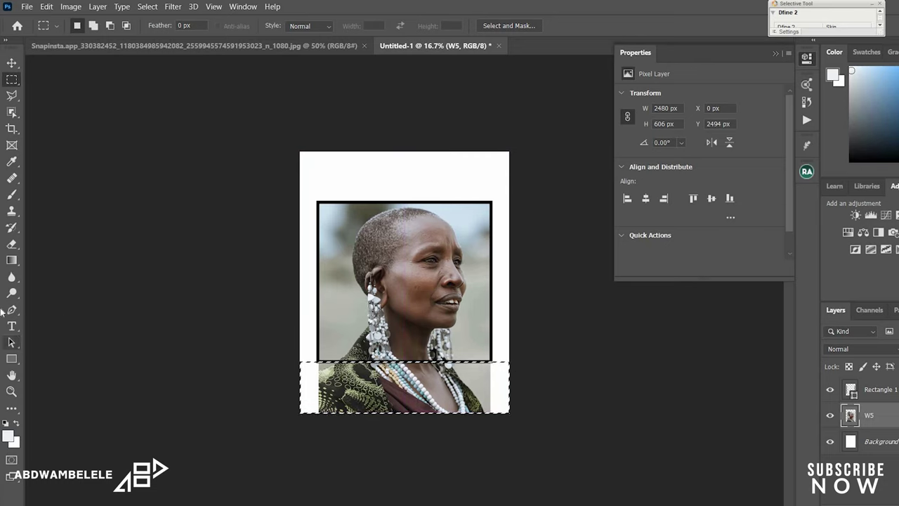
{"action": "left_click", "coordinate": [11, 243]}
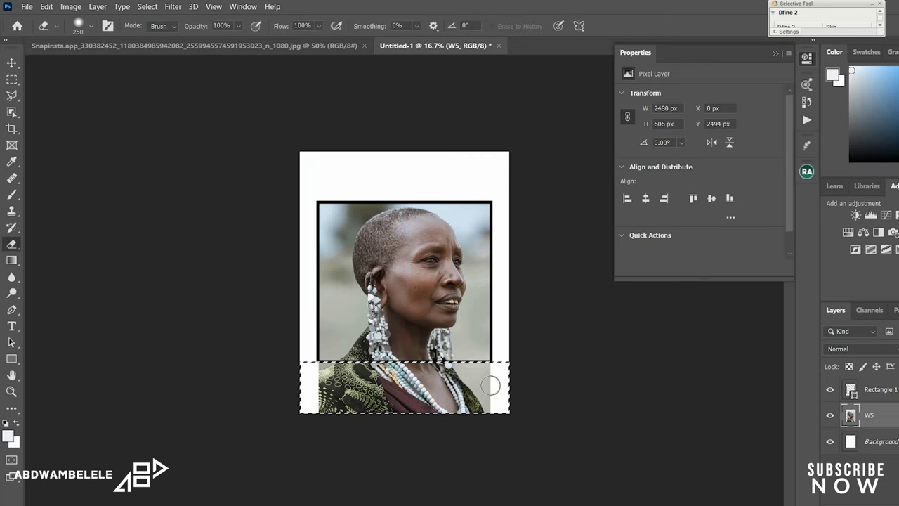
{"action": "mouse_move", "coordinate": [491, 382]}
{"action": "left_mouse_down"}
{"action": "mouse_move", "coordinate": [474, 402]}
{"action": "mouse_move", "coordinate": [596, 414]}
{"action": "mouse_move", "coordinate": [463, 421]}
{"action": "left_mouse_up"}
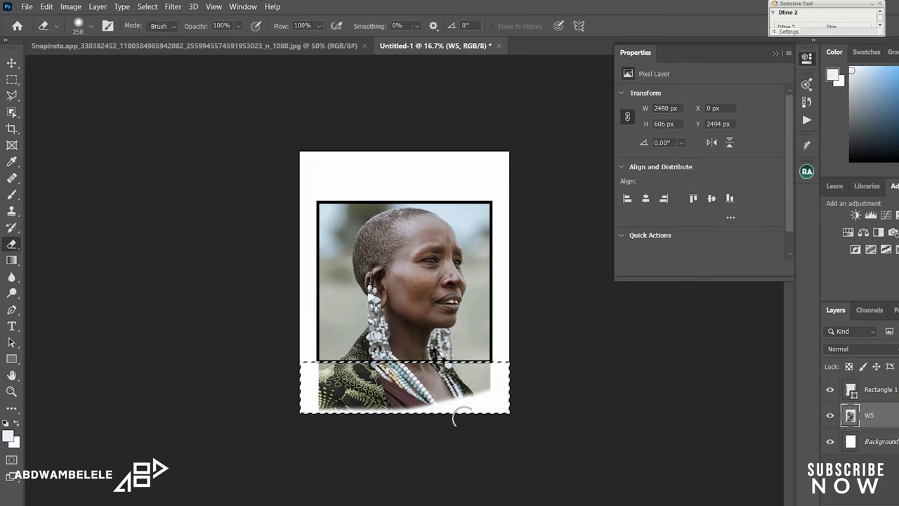
{"action": "key", "text": "bracketright"}
{"action": "key", "text": "bracketright"}
{"action": "key", "text": "bracketright"}
{"action": "key", "text": "bracketright"}
{"action": "key", "text": "bracketright"}
{"action": "key", "text": "bracketright"}
{"action": "key", "text": "bracketright"}
{"action": "key", "text": "bracketright"}
{"action": "left_click_drag", "start_coordinate": [464, 387], "coordinate": [394, 386]}
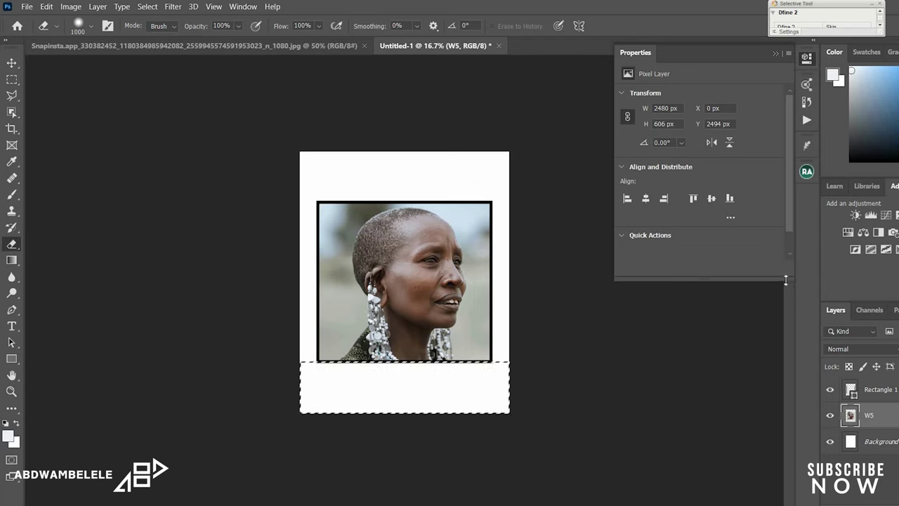
{"action": "key", "text": "ctrl+d"}
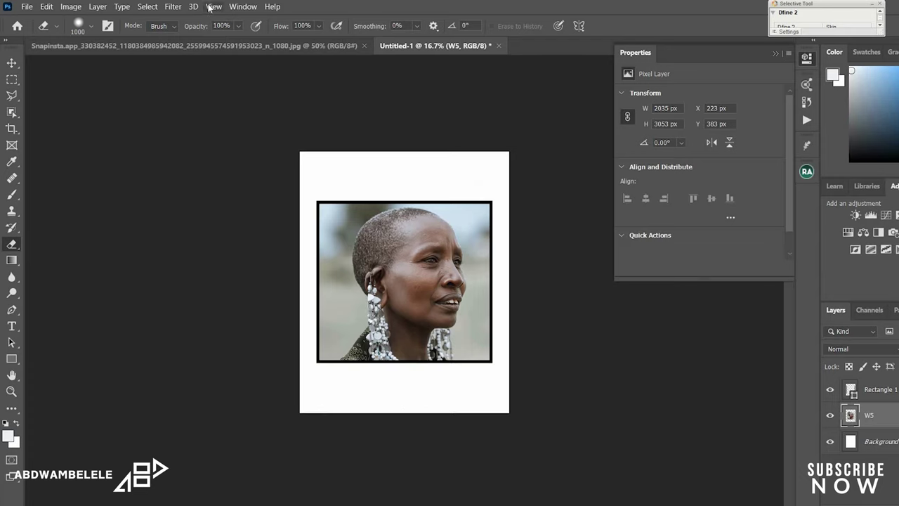
Step: Arrange the two documents 2-up Vertical side by side
{"action": "left_click", "coordinate": [242, 6]}
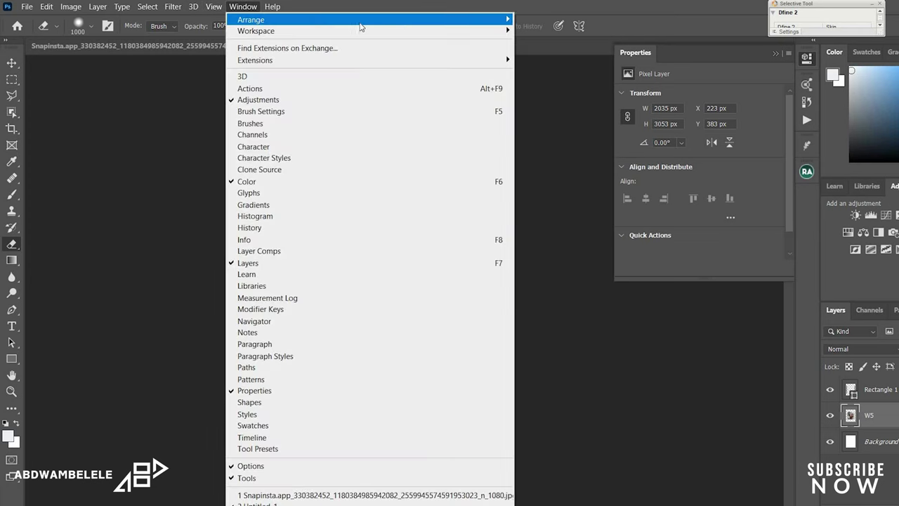
{"action": "mouse_move", "coordinate": [503, 24]}
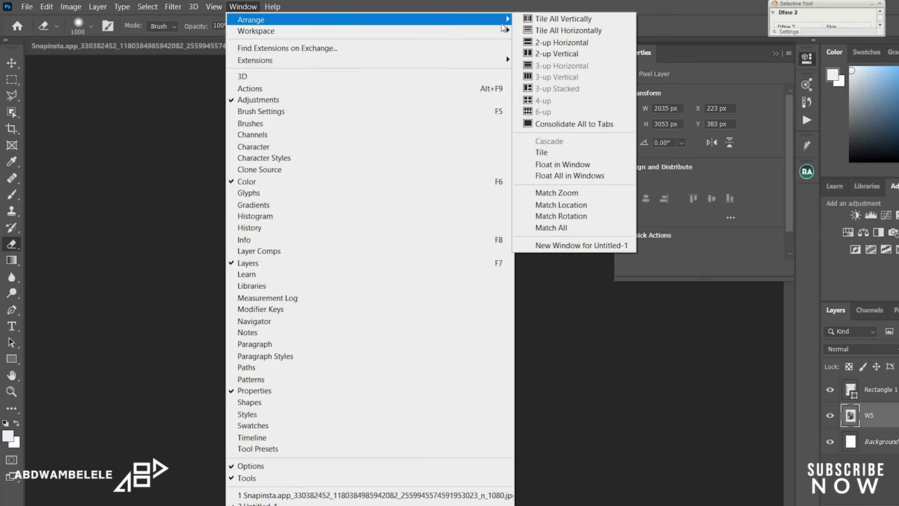
{"action": "left_click", "coordinate": [555, 54]}
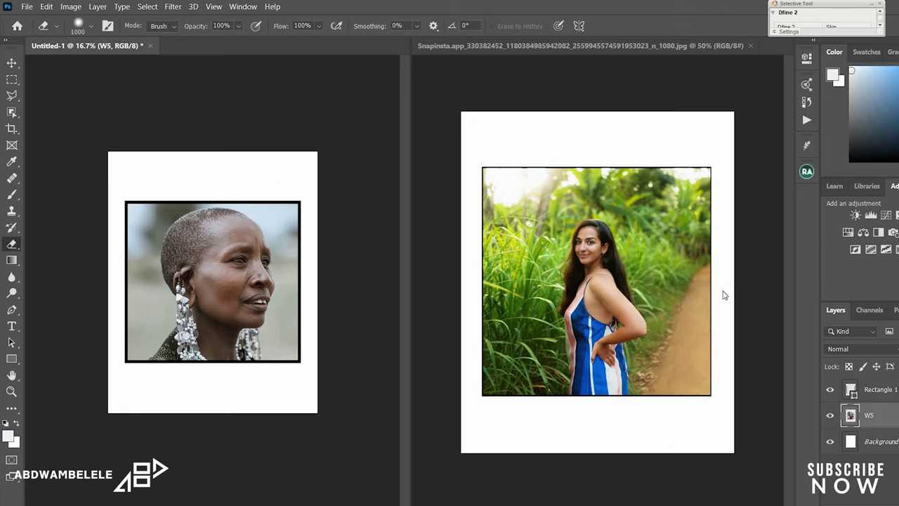
Step: Reduce the Rectangle 1 border stroke from 34.7 px to 18.14 px
{"action": "left_click", "coordinate": [872, 397]}
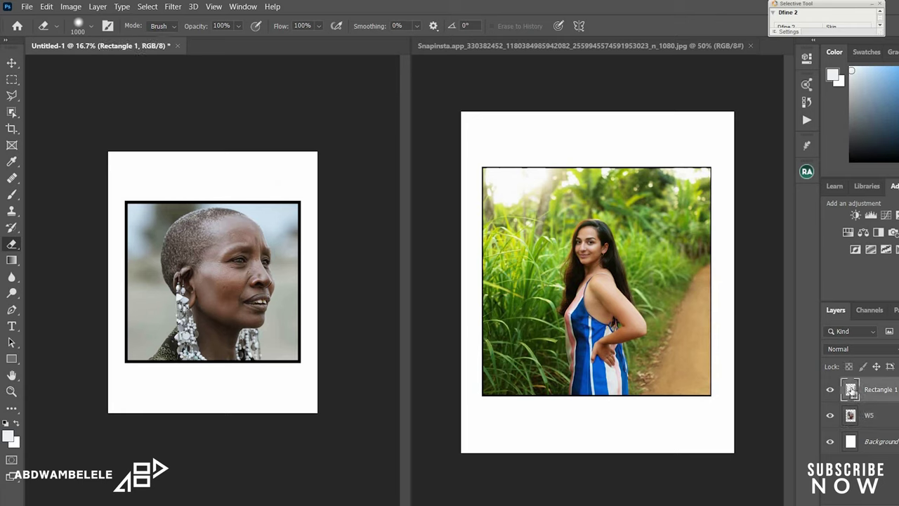
{"action": "left_click", "coordinate": [808, 59]}
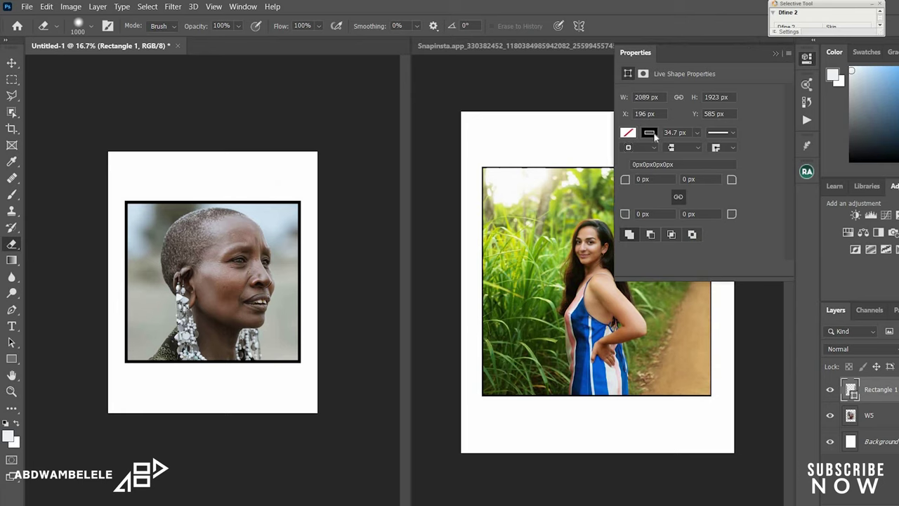
{"action": "left_click", "coordinate": [697, 132]}
{"action": "left_click_drag", "start_coordinate": [698, 149], "coordinate": [696, 149]}
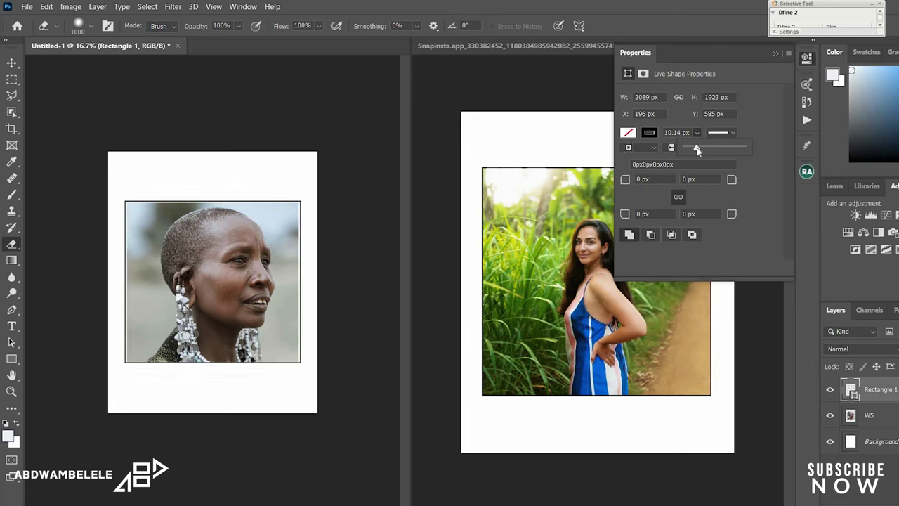
{"action": "left_click", "coordinate": [869, 415]}
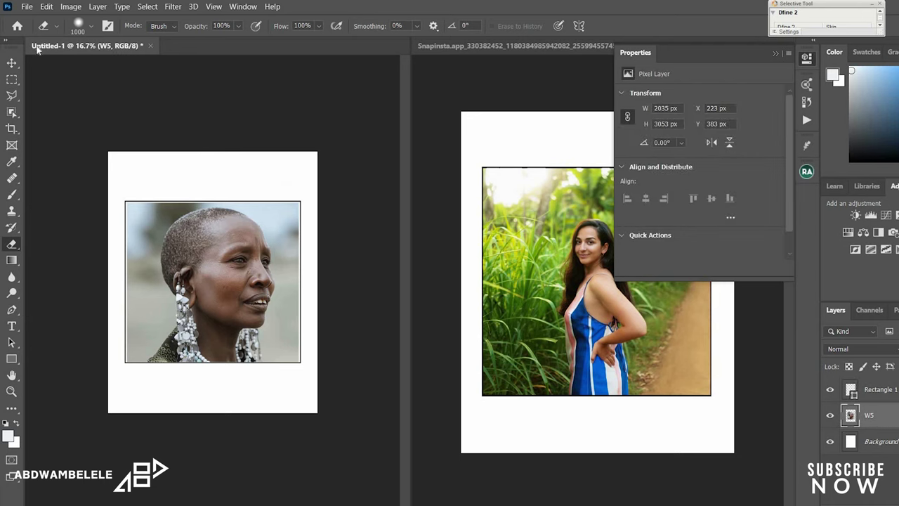
Step: Widen the W5 portrait to 2089 × 3135 px so it fills the frame, and close Properties
{"action": "left_click", "coordinate": [13, 63]}
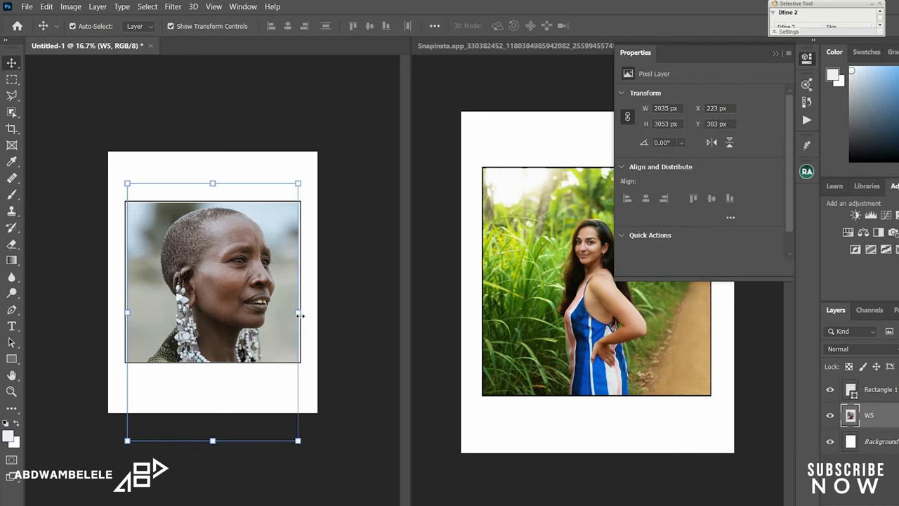
{"action": "left_click_drag", "start_coordinate": [300, 314], "coordinate": [301, 312]}
{"action": "left_click_drag", "start_coordinate": [124, 311], "coordinate": [121, 311]}
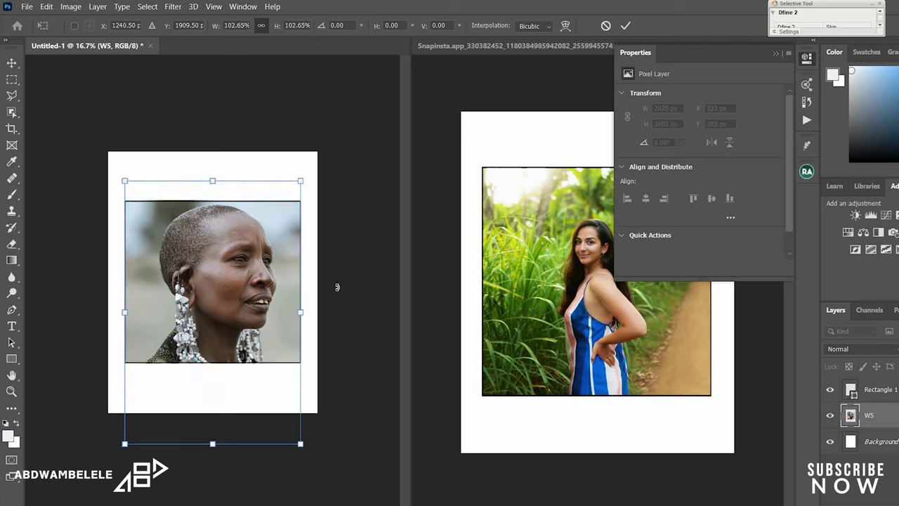
{"action": "left_click", "coordinate": [12, 80]}
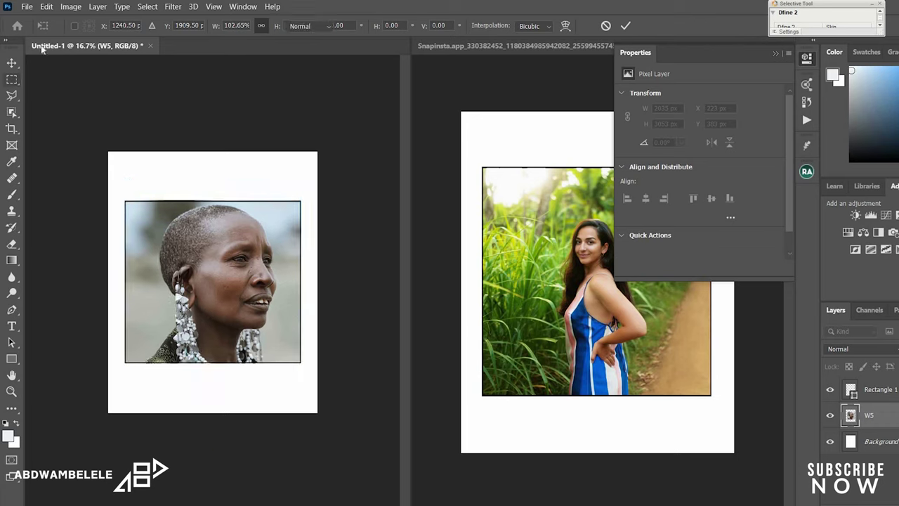
{"action": "left_click", "coordinate": [775, 54]}
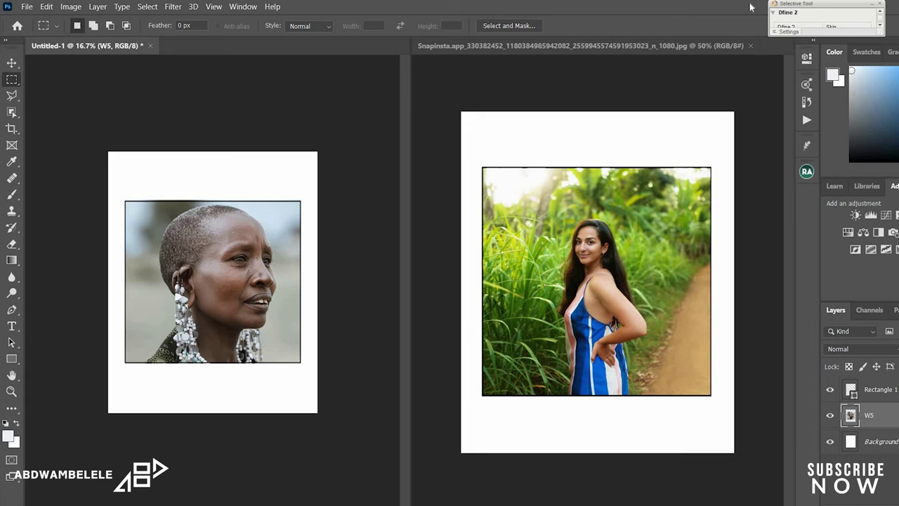
Step: Zoom in twice on the portrait page, then zoom in on the reference photo
{"action": "key", "text": "ctrl+plus"}
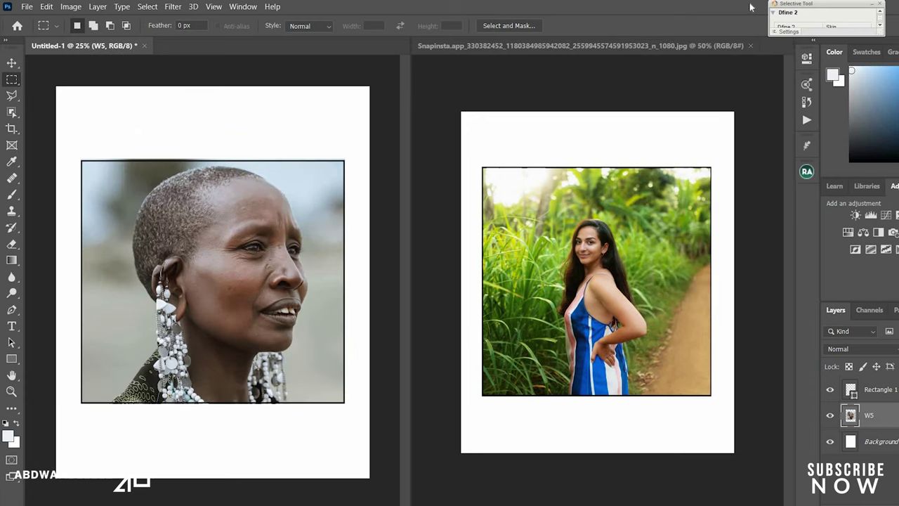
{"action": "key", "text": "ctrl+plus"}
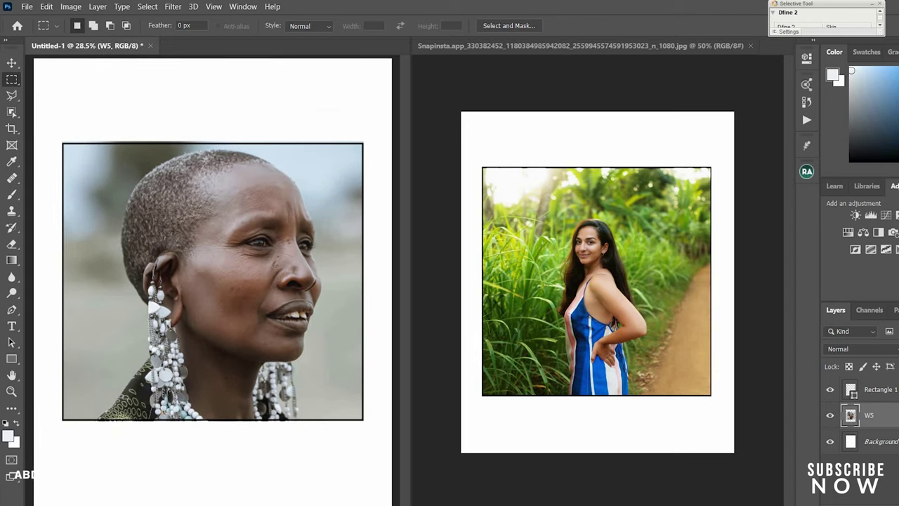
{"action": "left_click", "coordinate": [434, 279]}
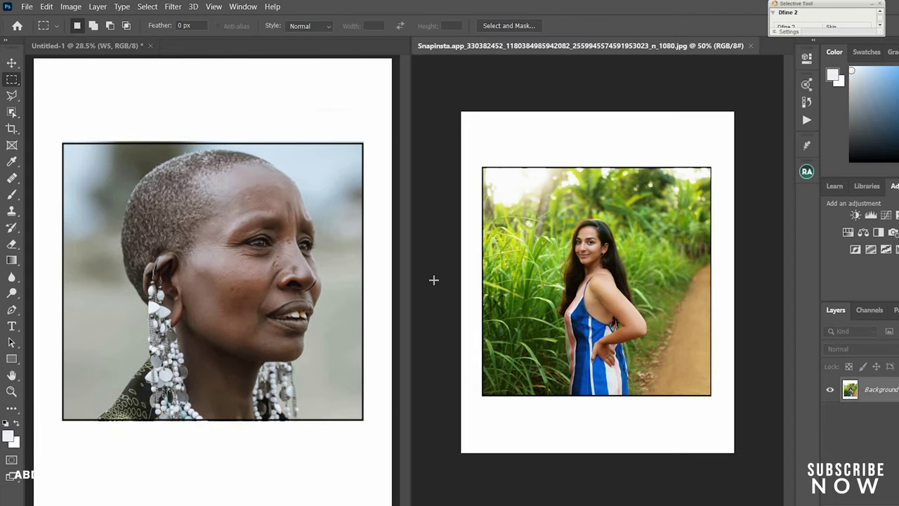
{"action": "key", "text": "ctrl+plus"}
{"action": "key", "text": "ctrl+plus"}
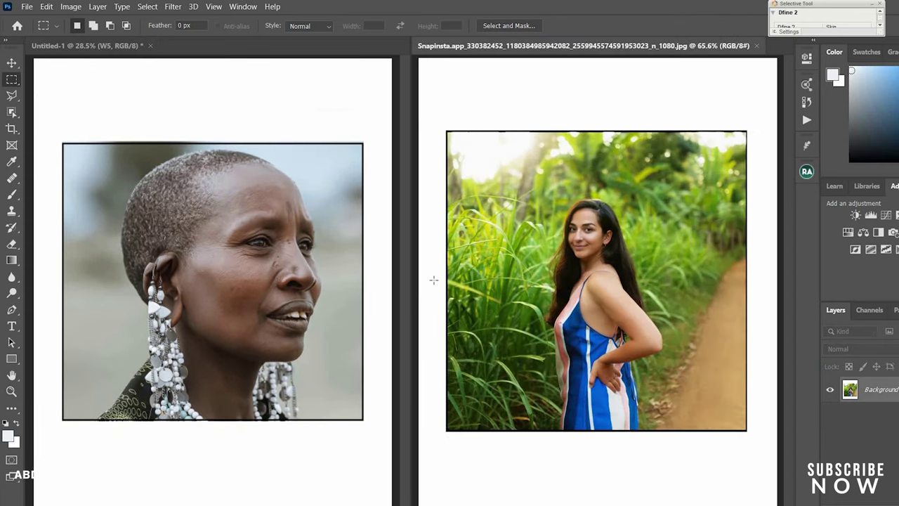